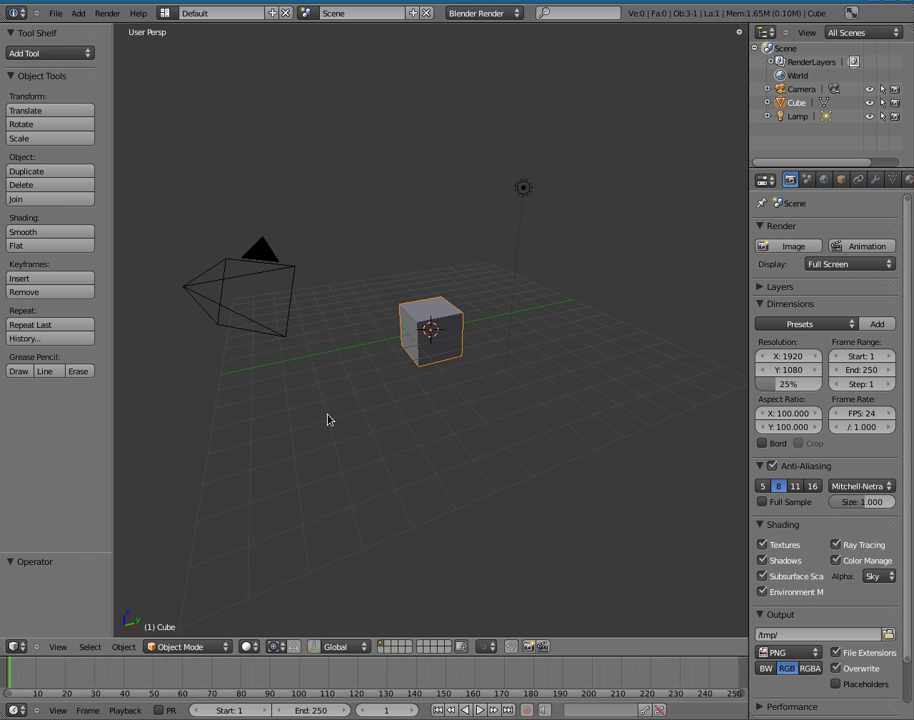
Reload the default start-up file
key("ctrl+n")
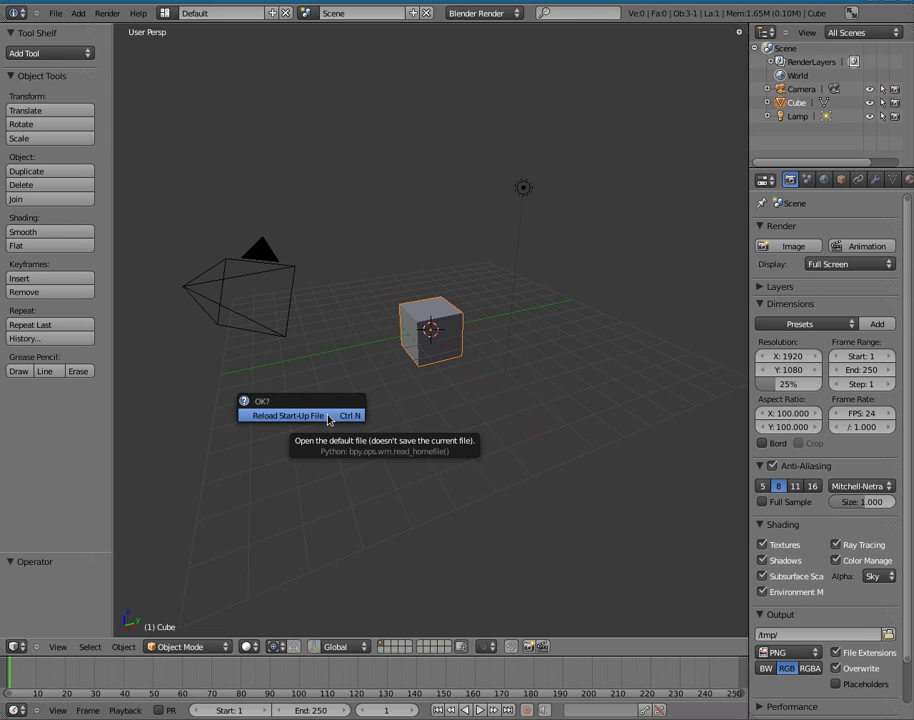
left_click(327, 417)
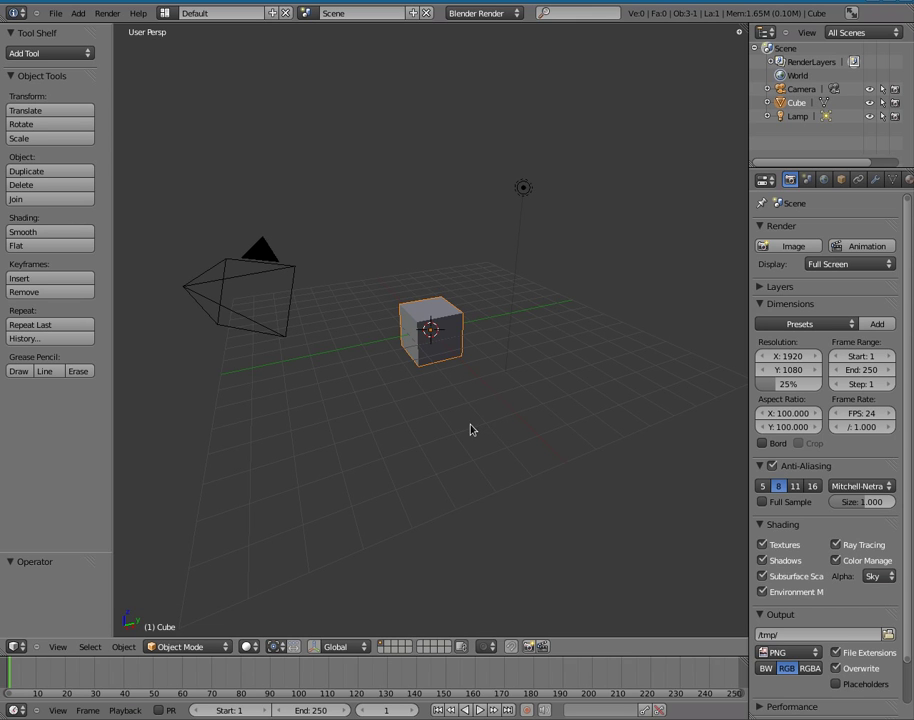
Orbit the default scene and view it from the right, front and top, ending in the camera view
middle_click_drag(337, 392, 375, 363)
key("space")
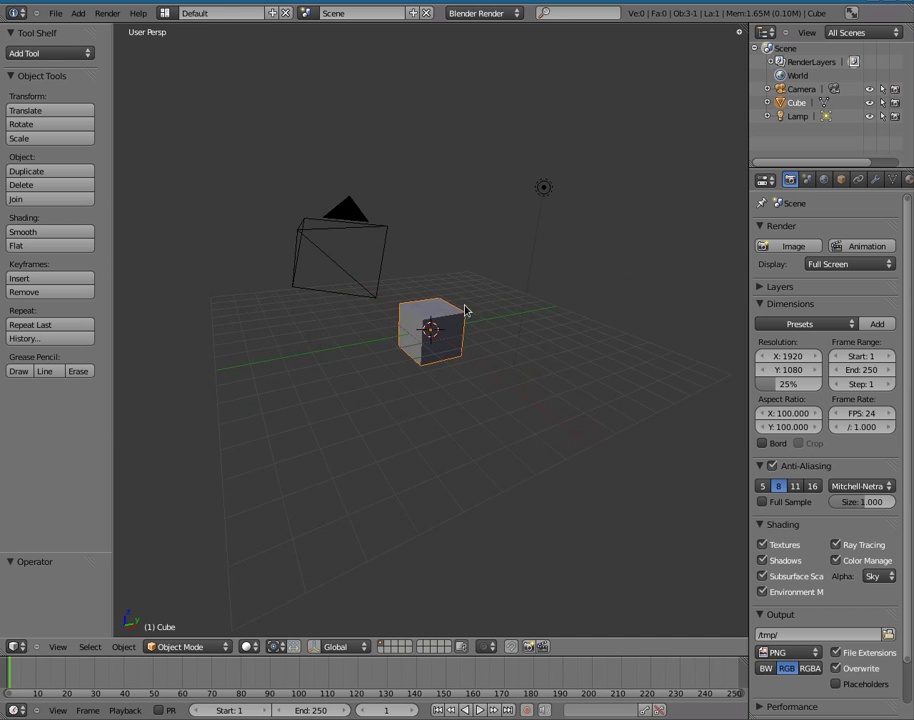
key("space")
key("KP_3")
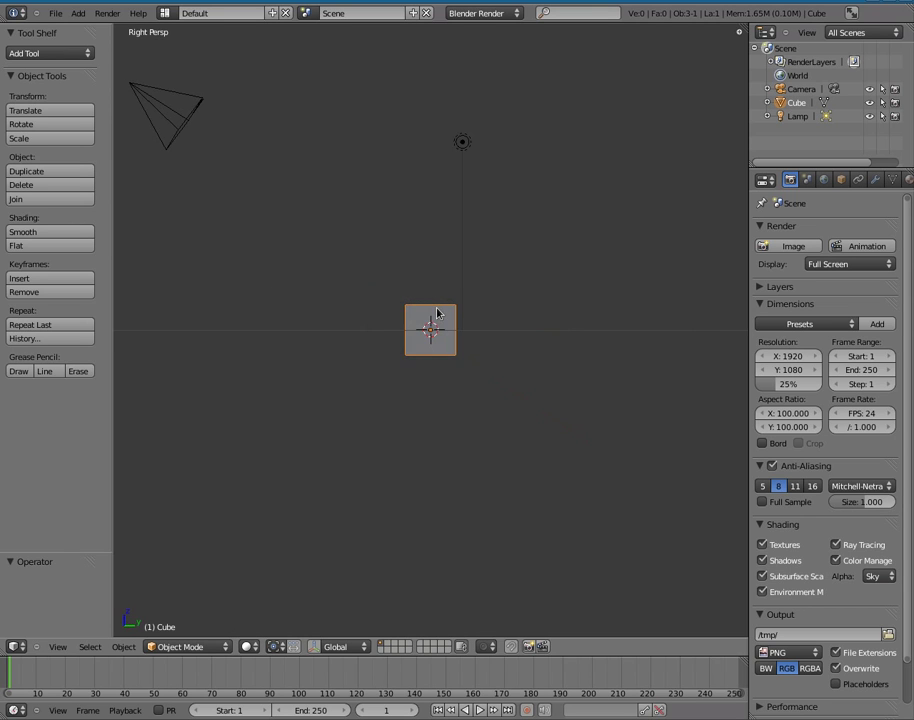
key("KP_1")
key("KP_7")
key("KP_3")
key("KP_0")
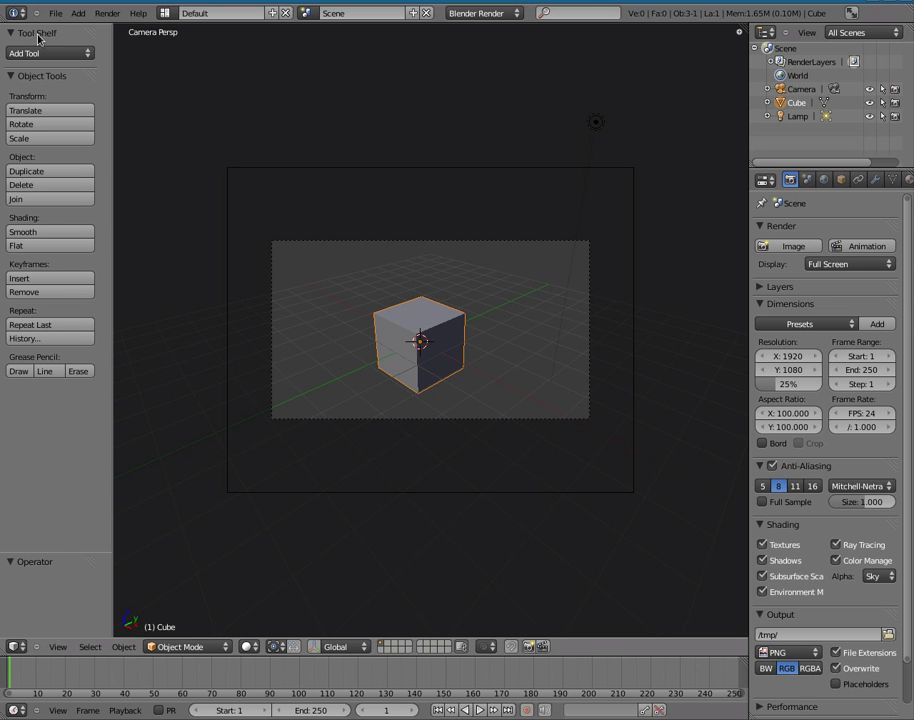
Reorder the panels so Tool Shelf sits below Object Tools and Layers sits below a collapsed Dimensions panel
left_click_drag(33, 35, 42, 407)
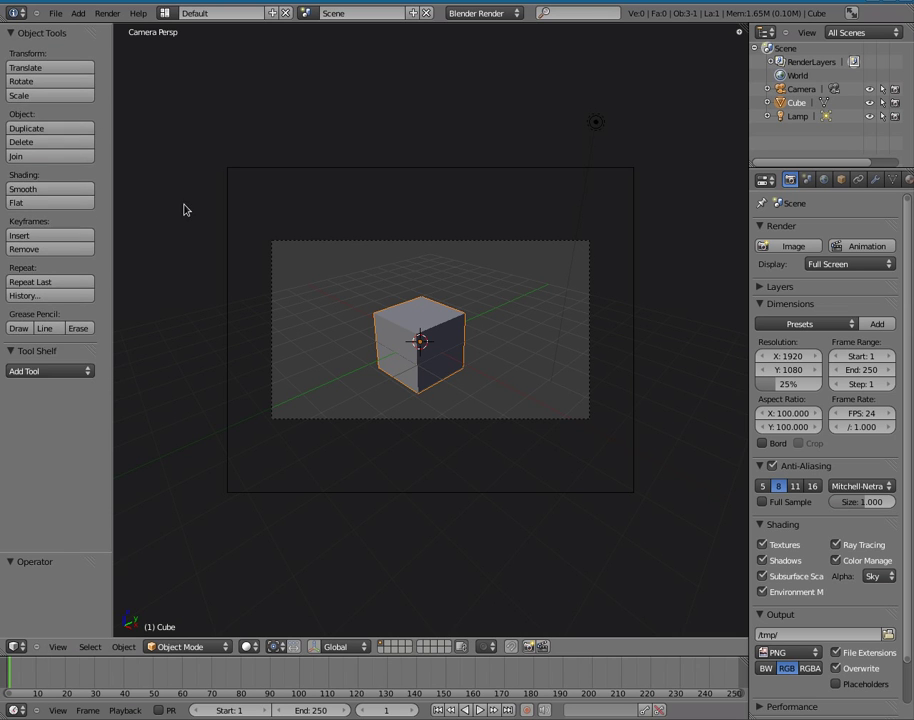
left_click_drag(785, 287, 785, 505)
left_click(790, 287)
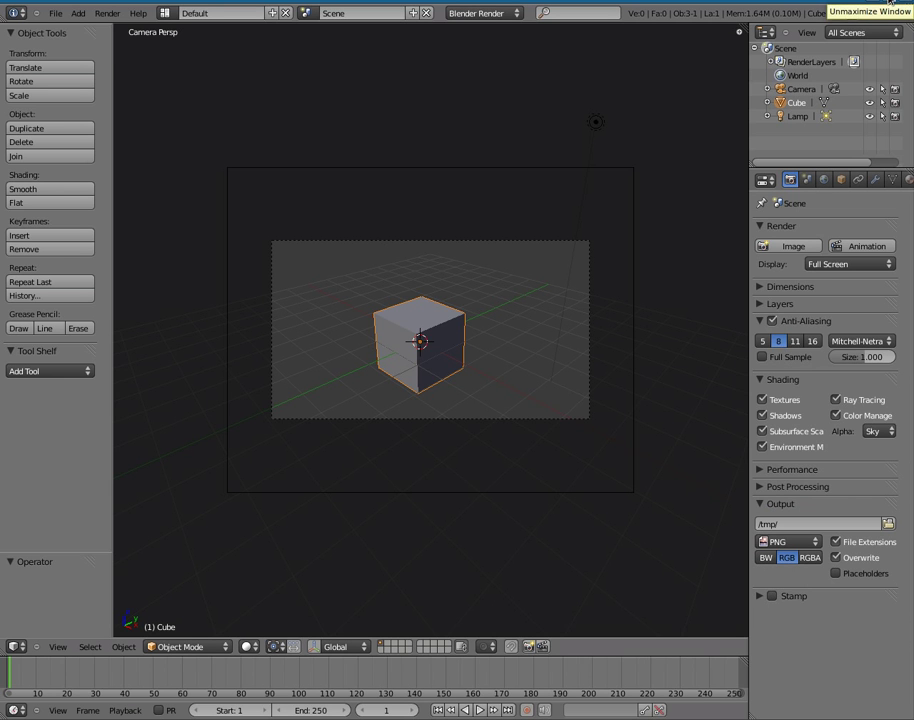
Restore the maximized window to a smaller size and place a duplicate window beside it
left_click(889, 4)
left_click_drag(352, 46, 373, 35)
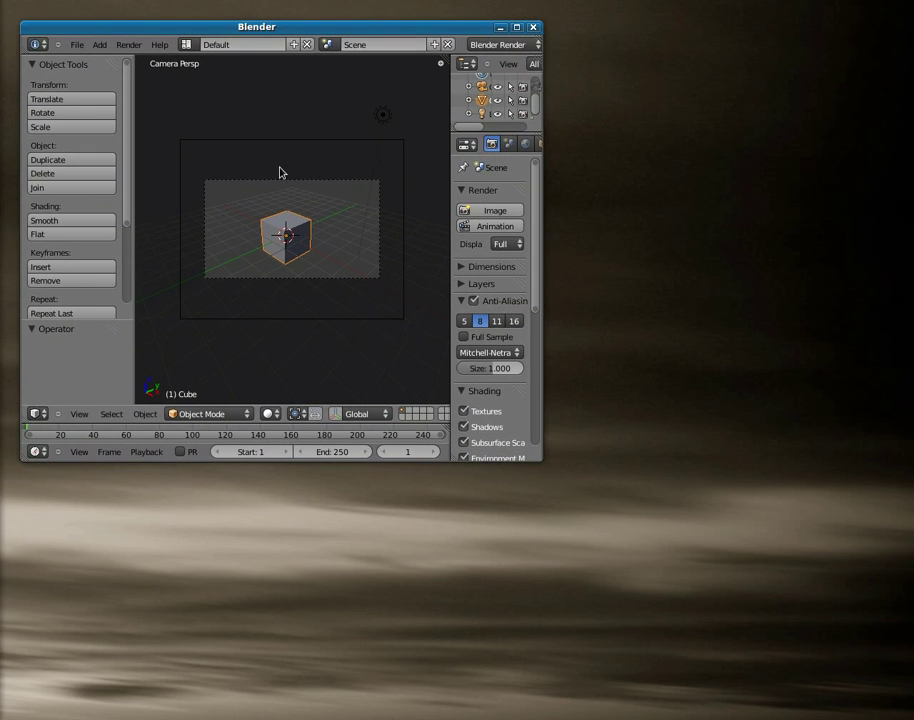
key("space")
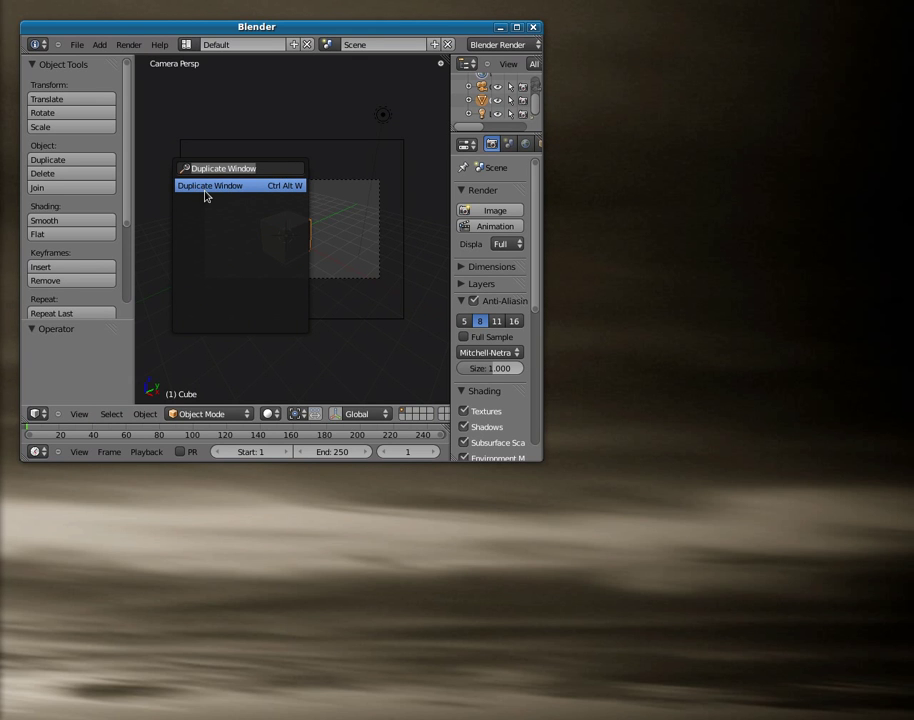
left_click(288, 186)
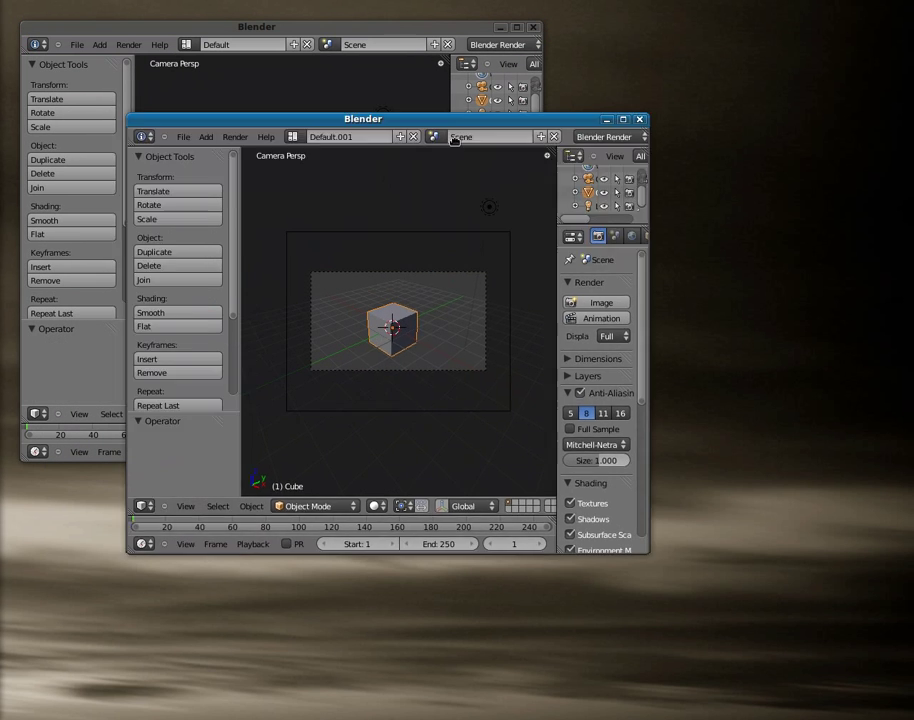
left_click_drag(454, 120, 684, 211)
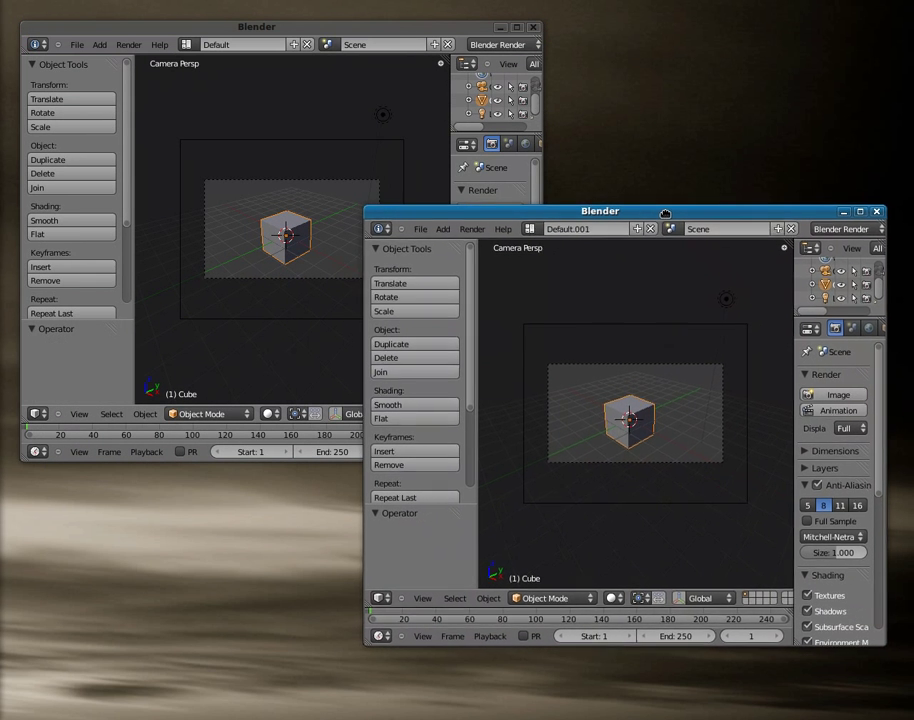
Orbit the duplicate window's 3D view away from the camera view and reposition both windows
middle_click_drag(640, 330, 659, 453)
middle_click_drag(564, 463, 657, 420)
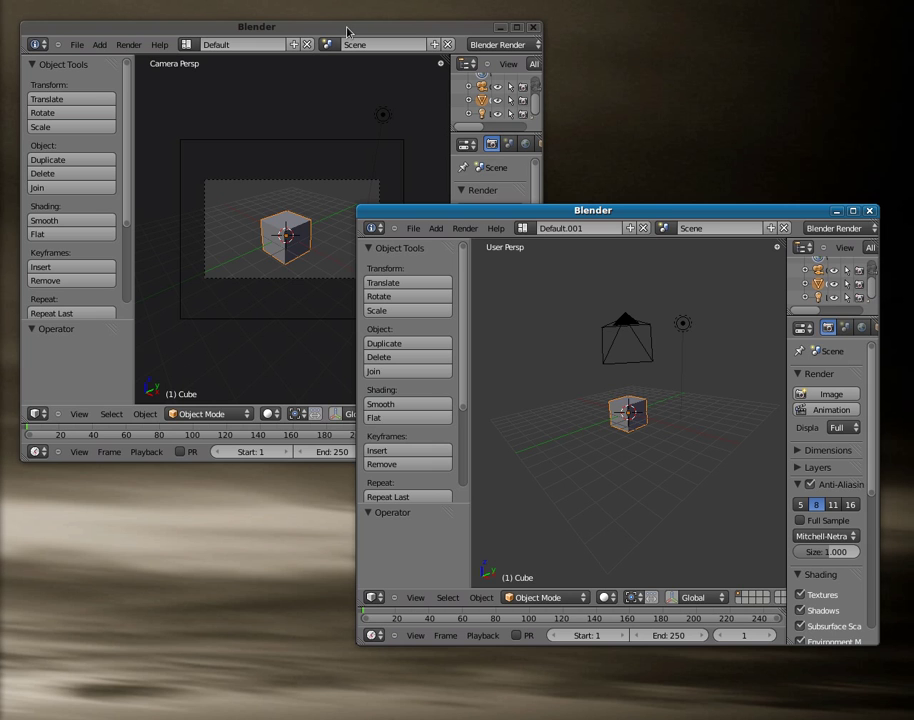
left_click_drag(341, 29, 300, 35)
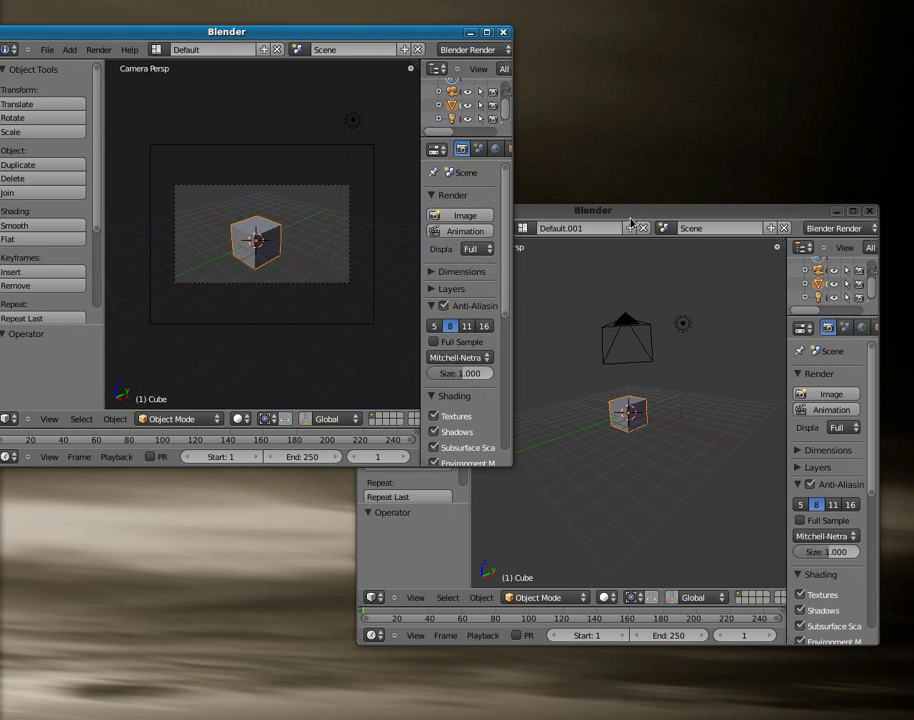
left_click_drag(628, 210, 507, 150)
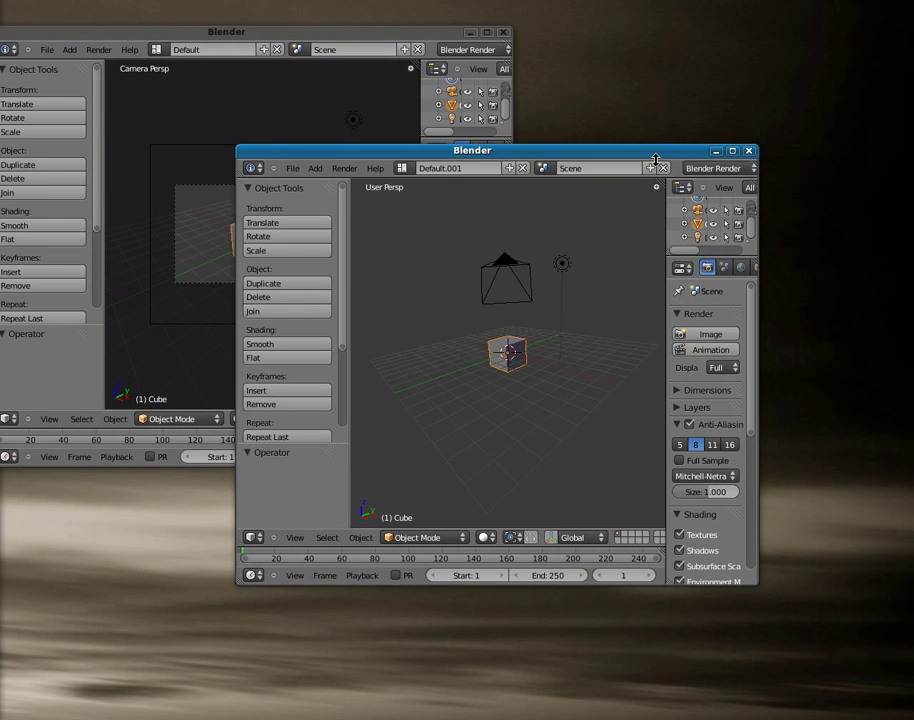
Switch the duplicate window's 3D view to the camera view while temporarily maximizing that window
left_click(732, 150)
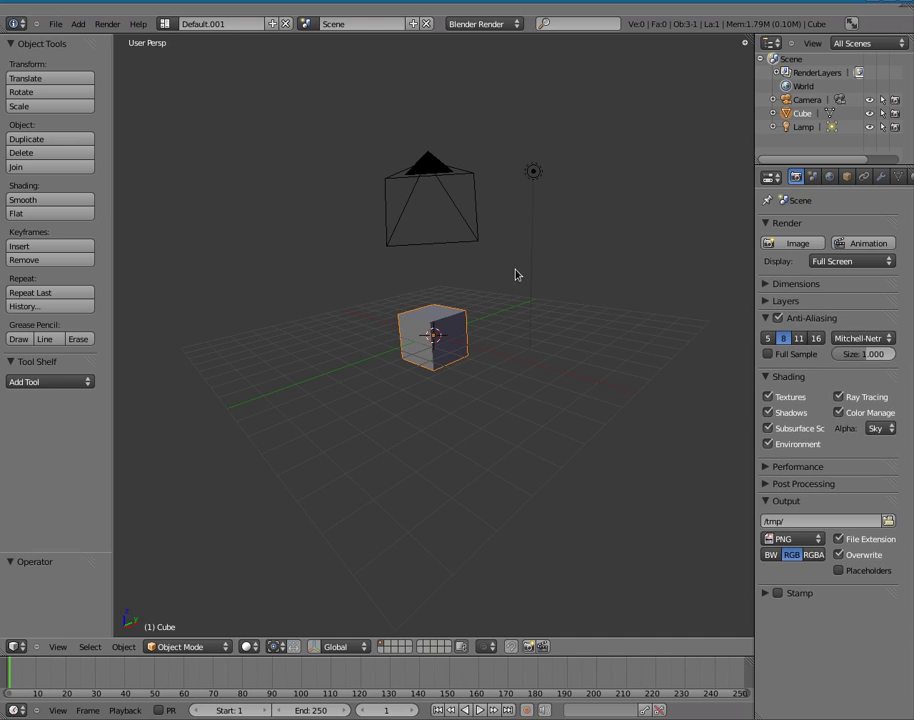
key("KP_0")
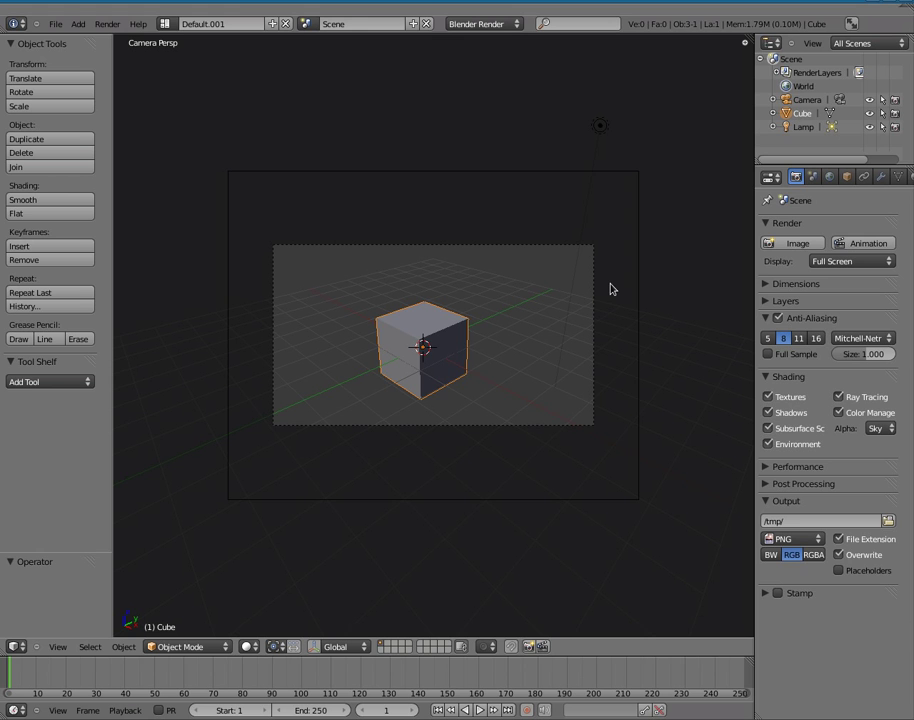
left_click(891, 3)
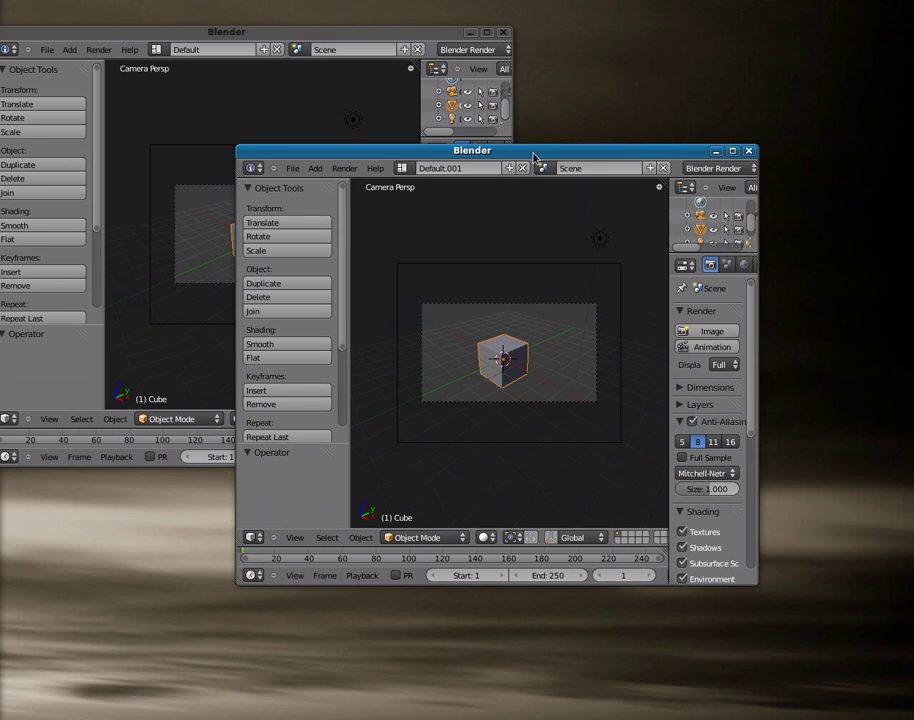
Close the duplicate window and maximize the original one
left_click_drag(530, 149, 627, 201)
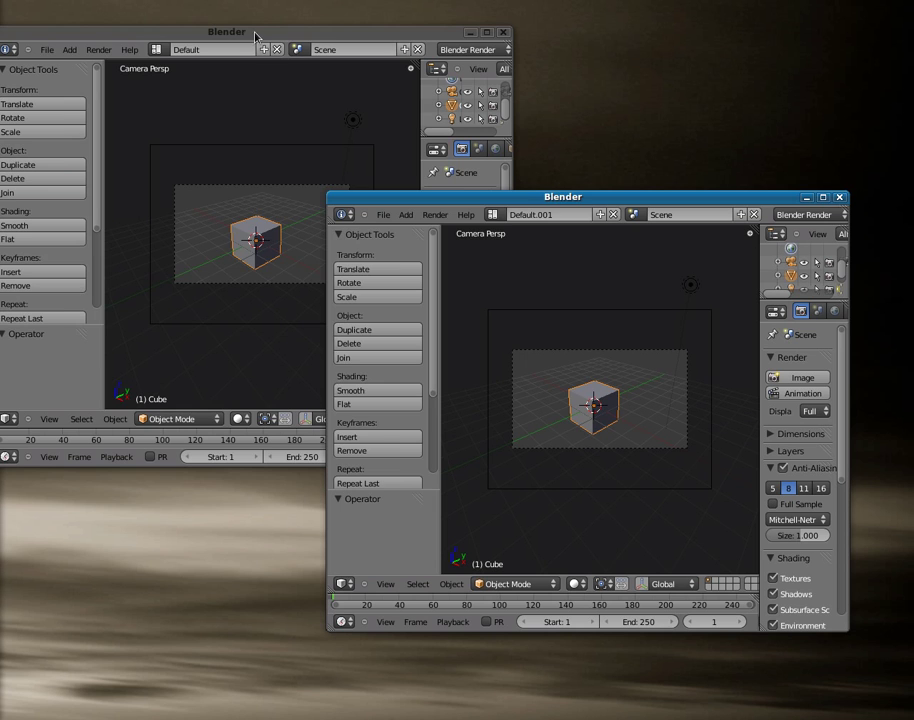
left_click_drag(185, 27, 256, 28)
left_click(640, 201)
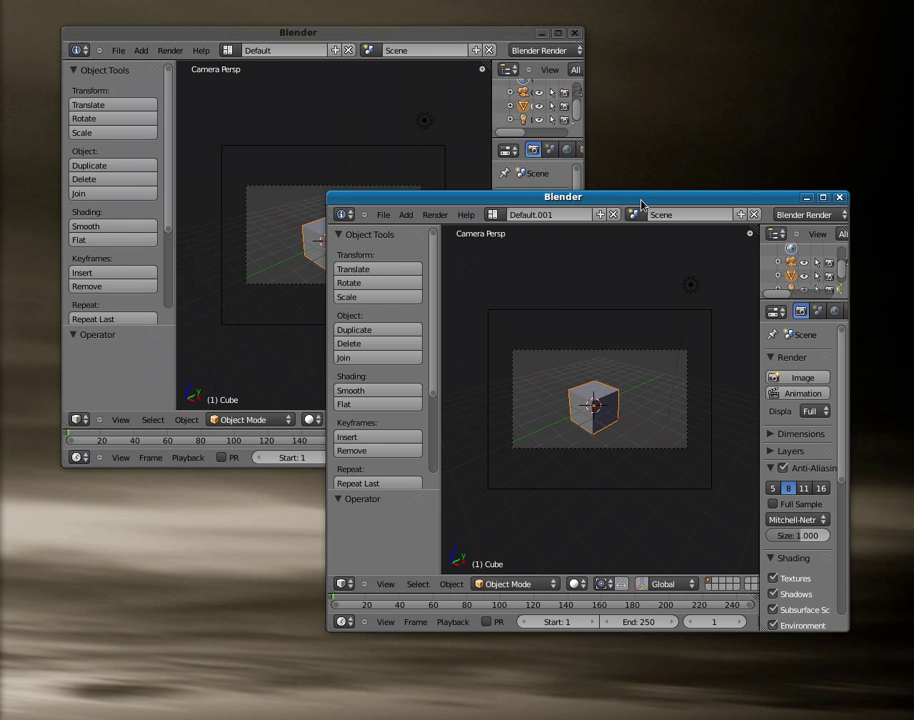
left_click(839, 197)
left_click(558, 34)
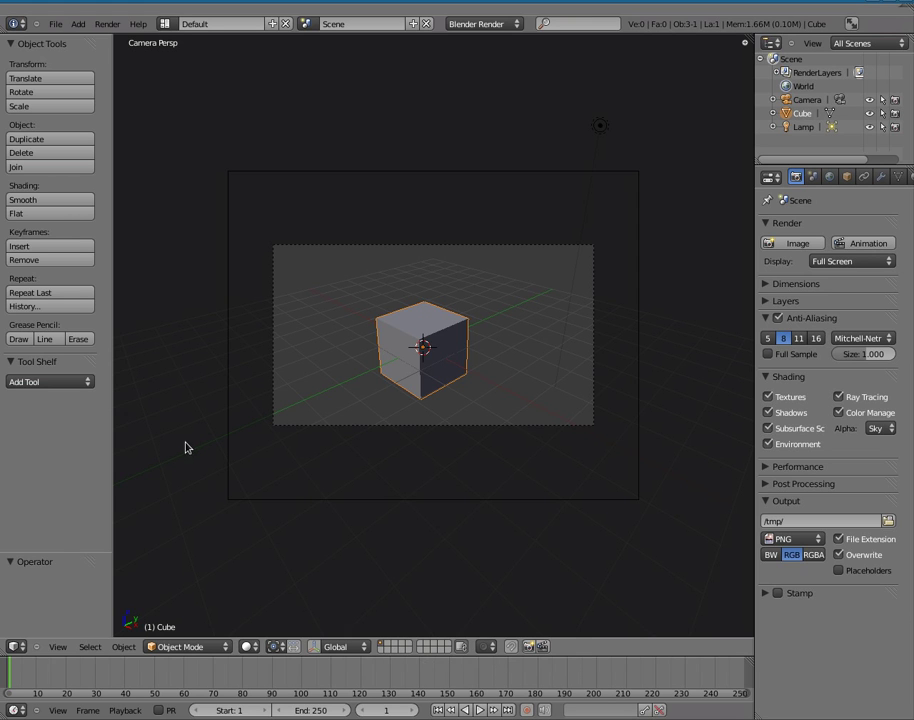
Resize the width of the tool shelf beside the 3D view
left_click_drag(111, 389, 176, 376)
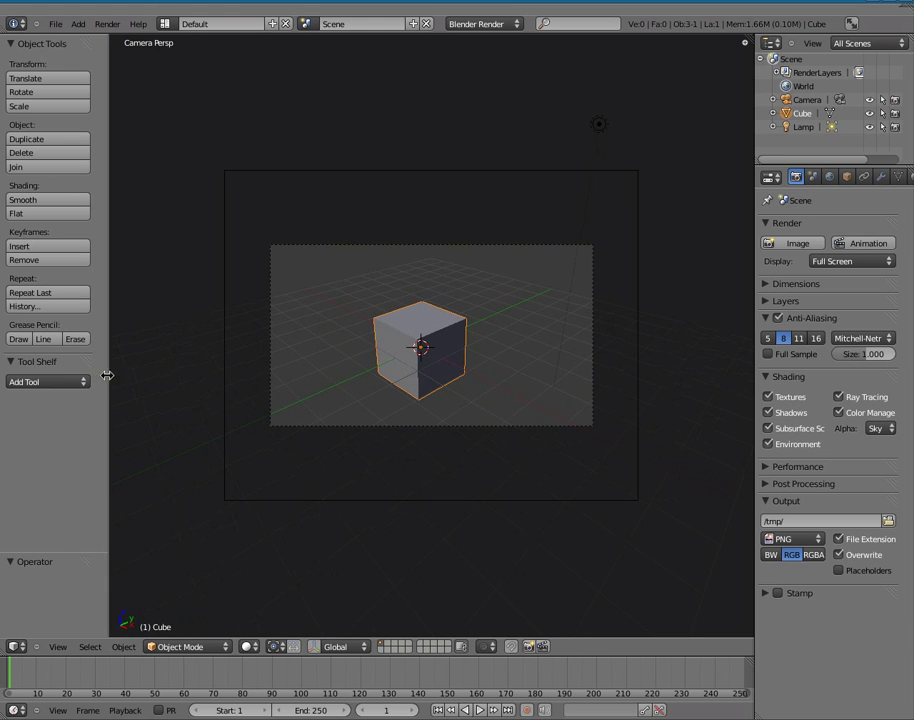